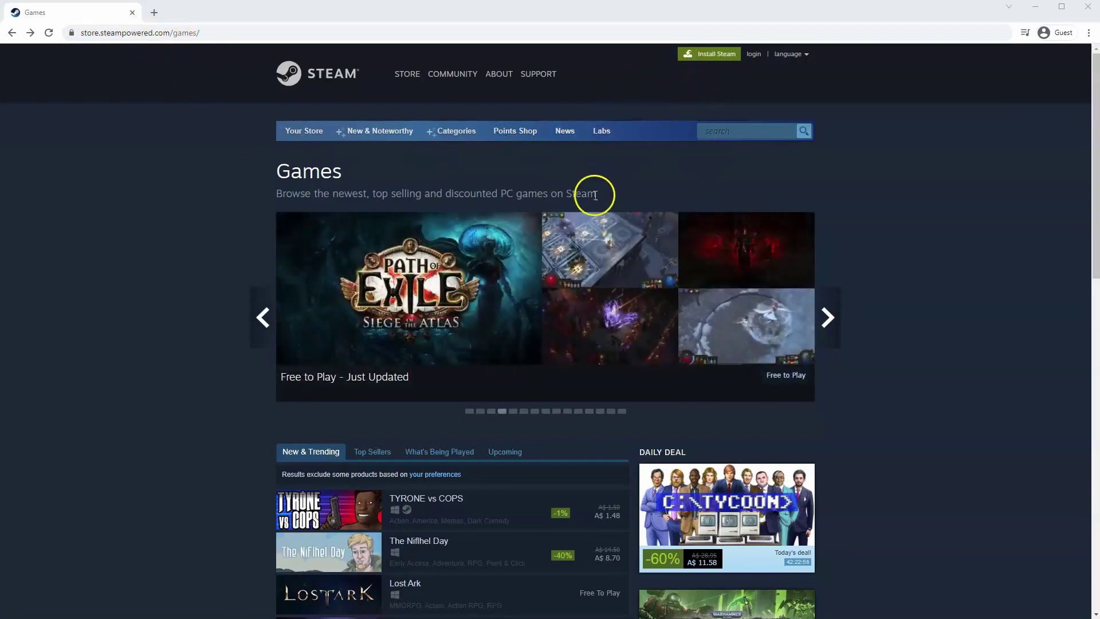
Download SteamSetup.exe from the Install Steam page and run the installer.
click(707, 54)
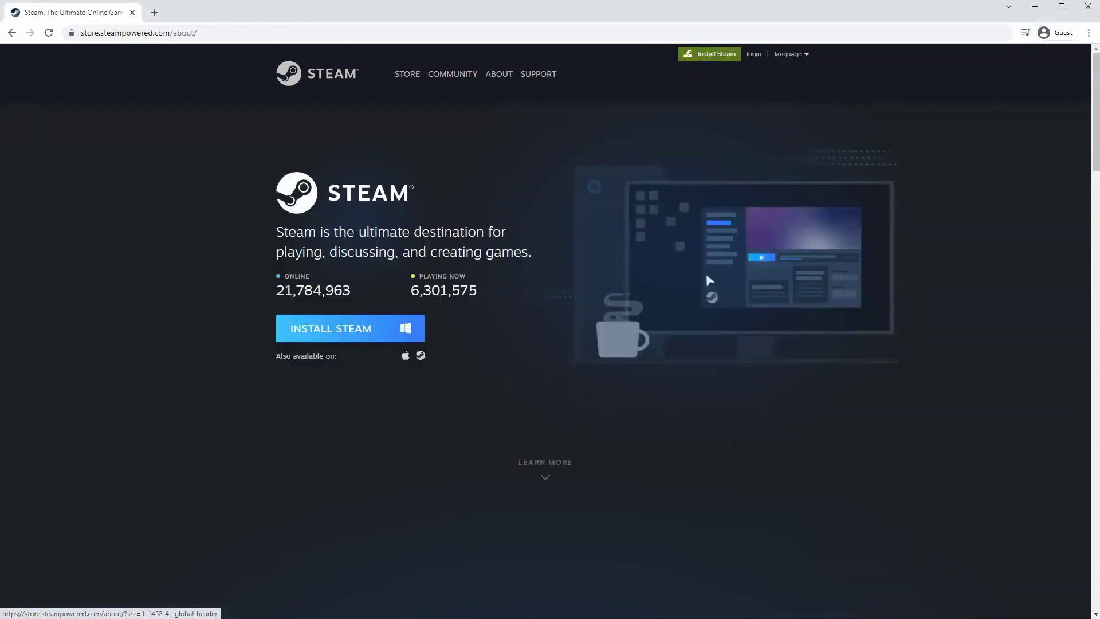
click(339, 332)
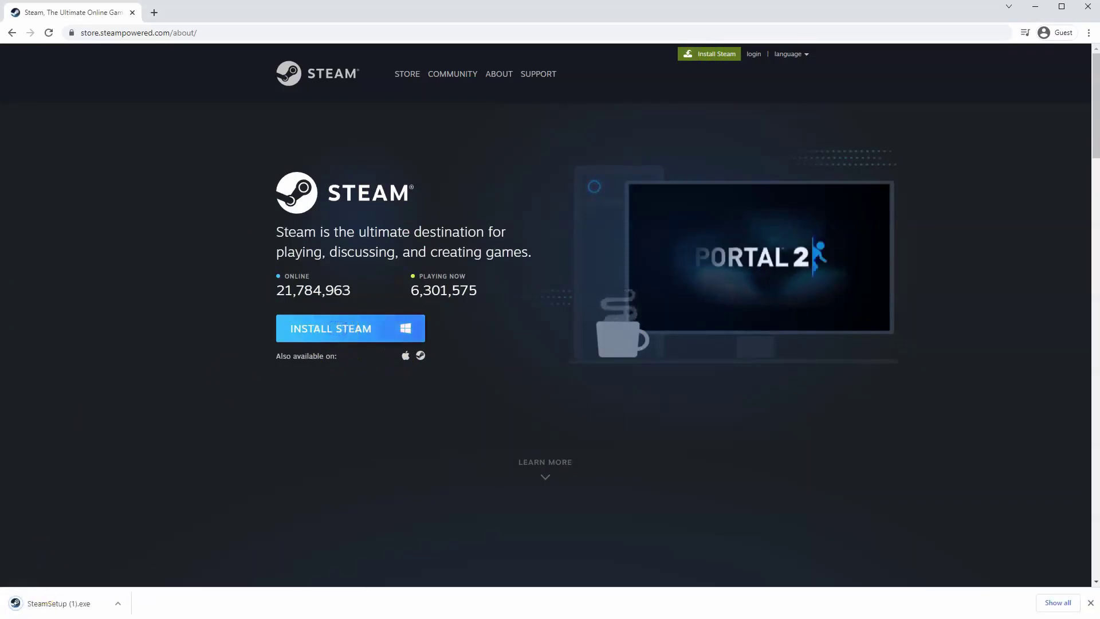
click(59, 603)
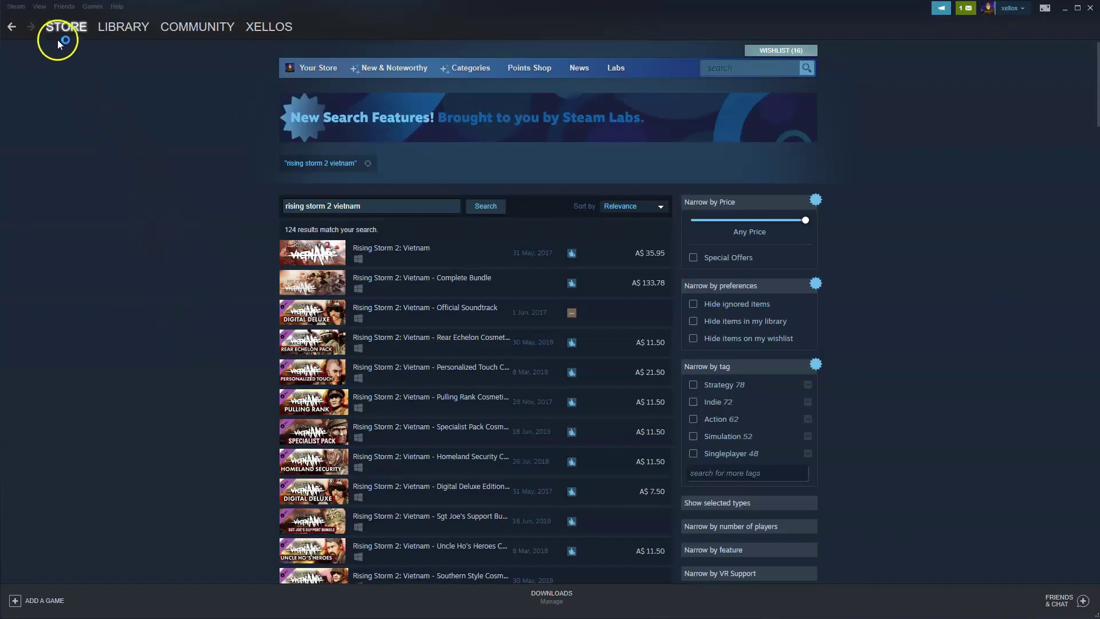
click(67, 31)
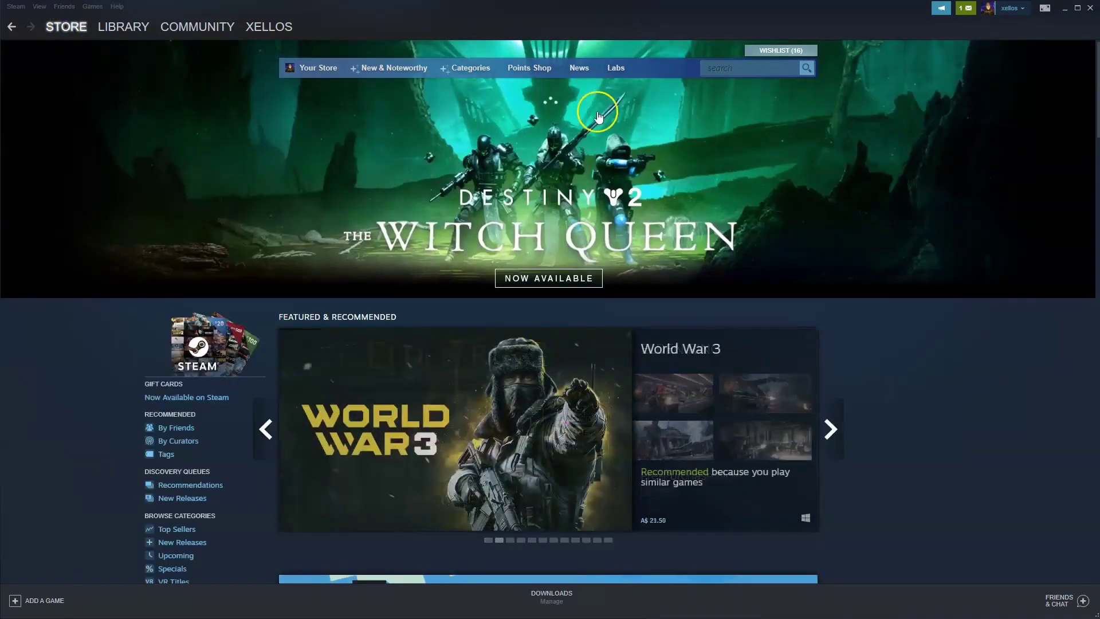
click(731, 68)
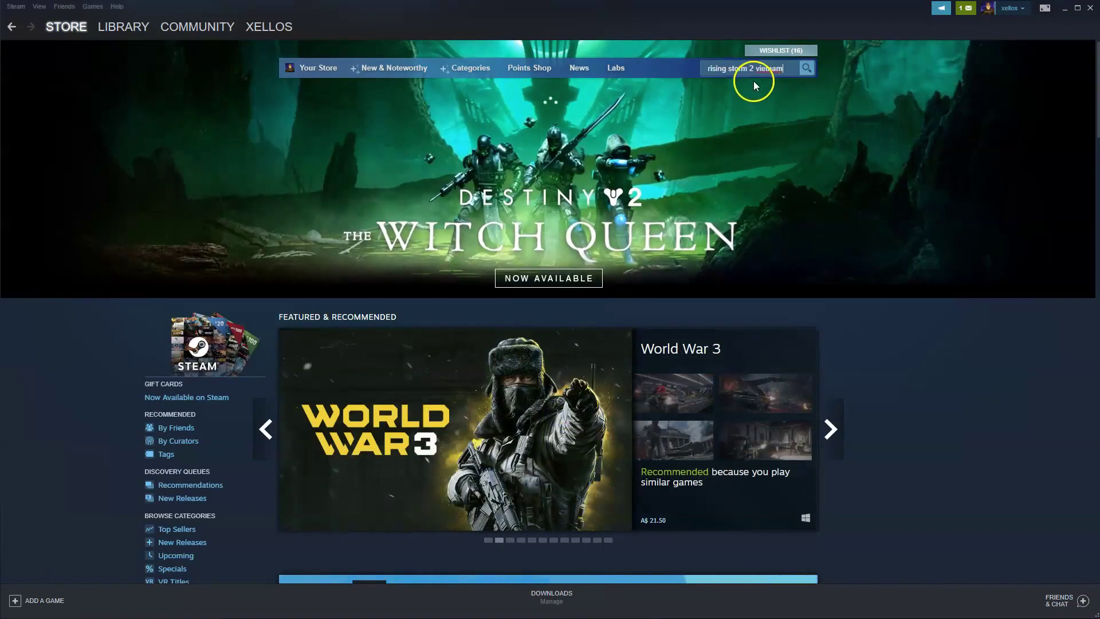
text(rising storm 2 vietnam)
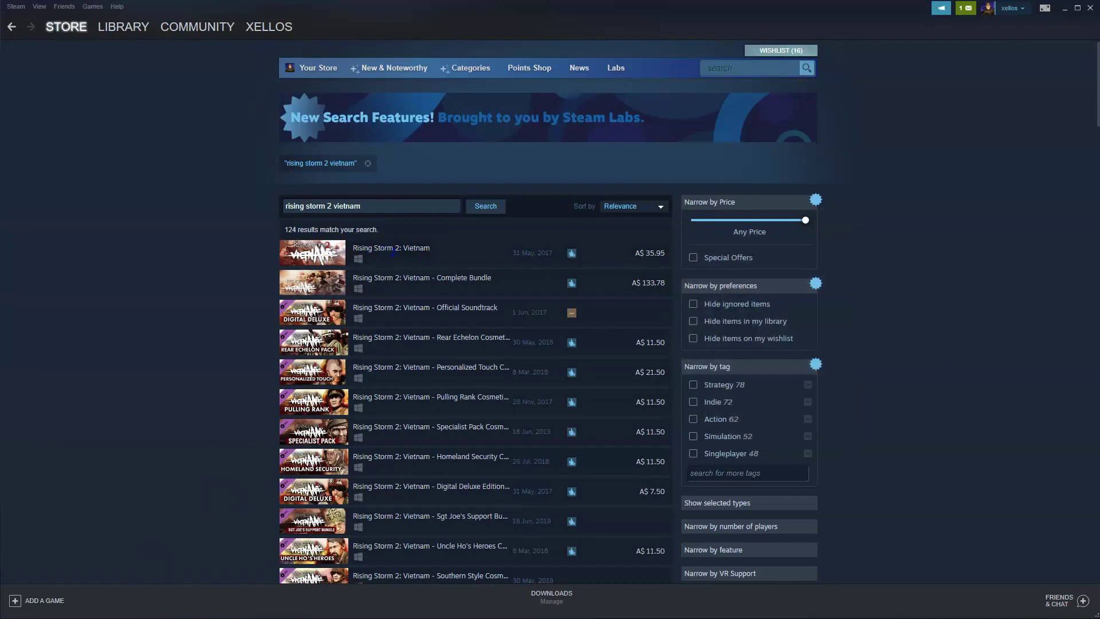
scroll(653, 383, down, 3)
scroll(541, 370, down, 3)
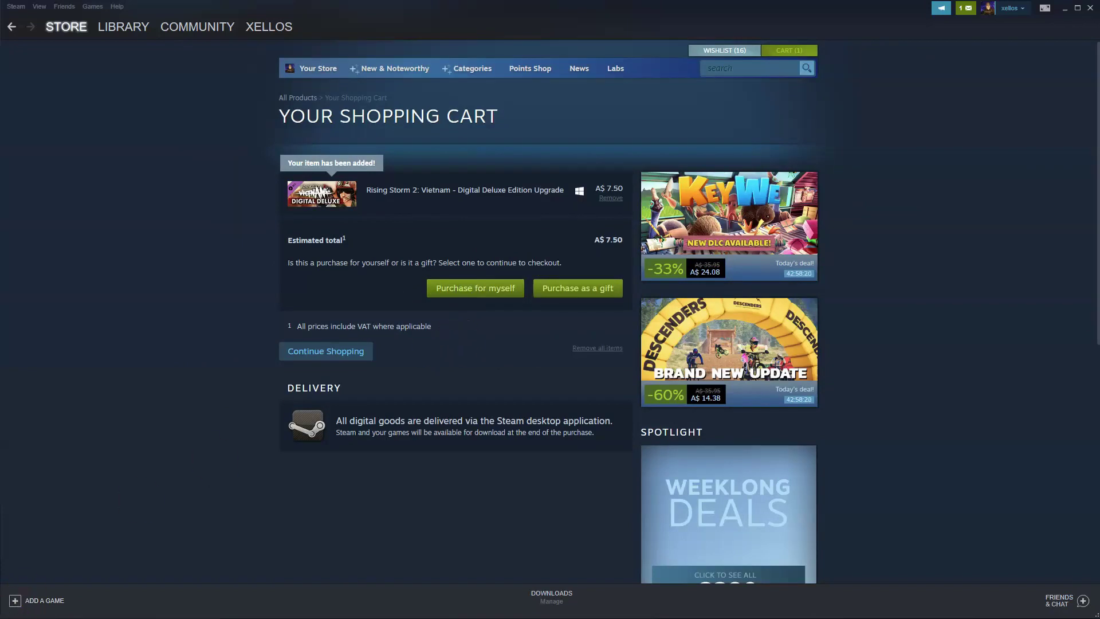
Check out the Digital Deluxe Edition Upgrade (A$7.50) as a purchase for myself.
click(475, 288)
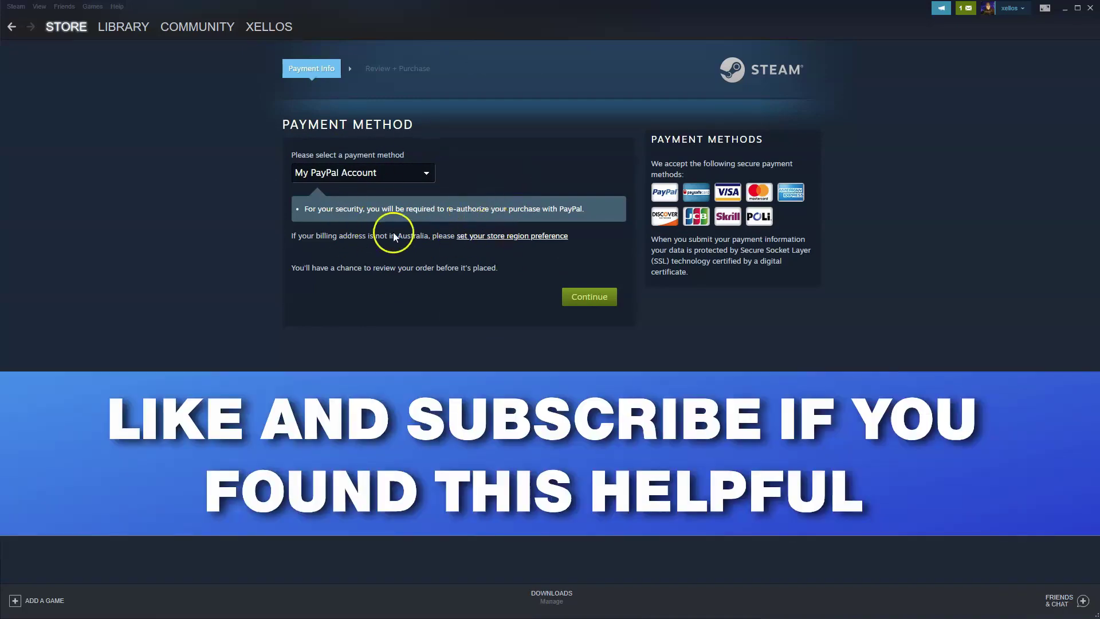
Switch from the PayPal checkout to the Steam Library home.
click(122, 28)
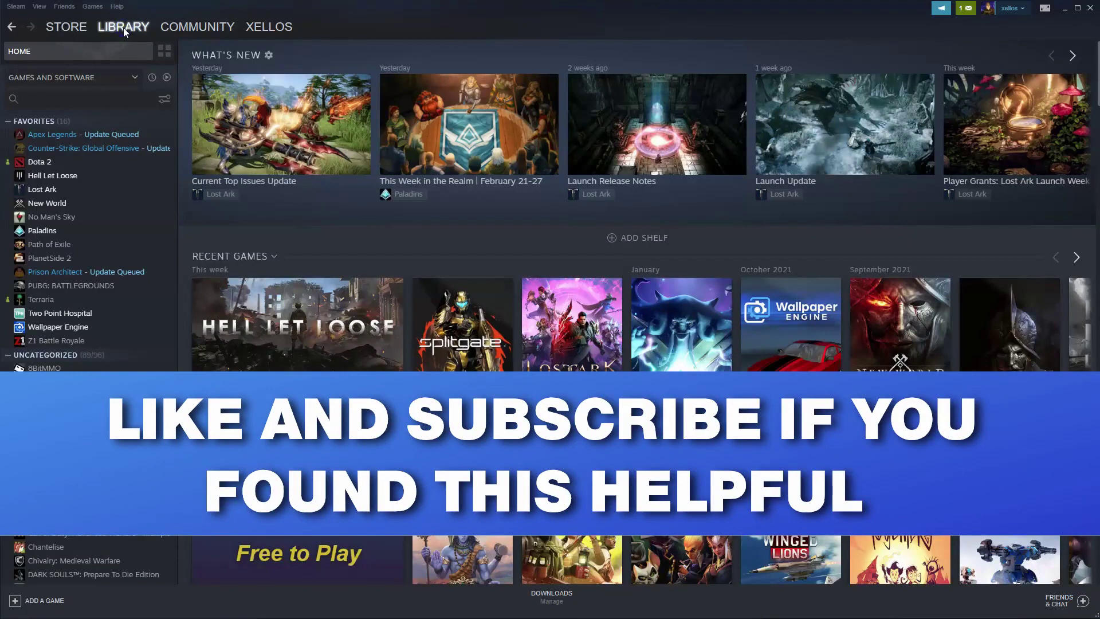
scroll(77, 297, down, 1)
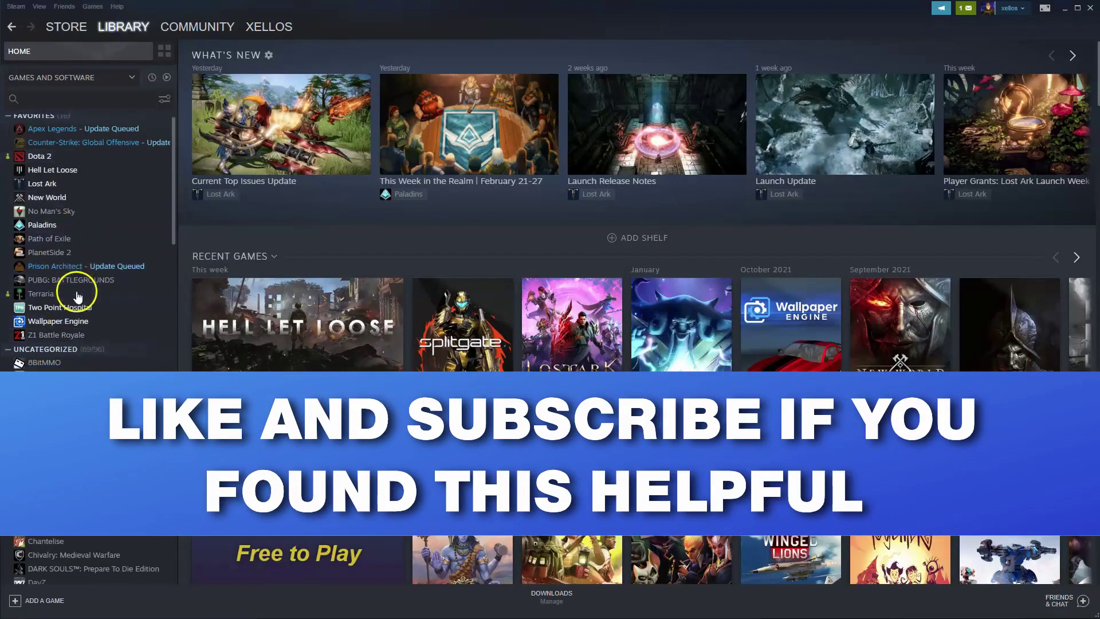
scroll(78, 292, down, 5)
scroll(78, 293, down, 5)
scroll(77, 293, down, 5)
scroll(77, 293, down, 2)
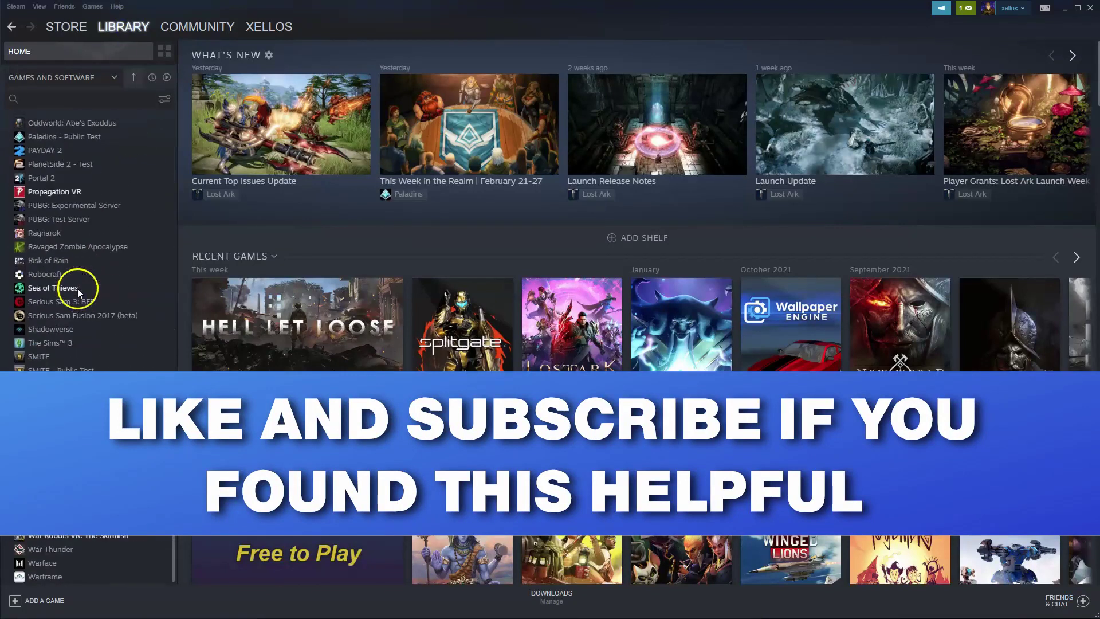